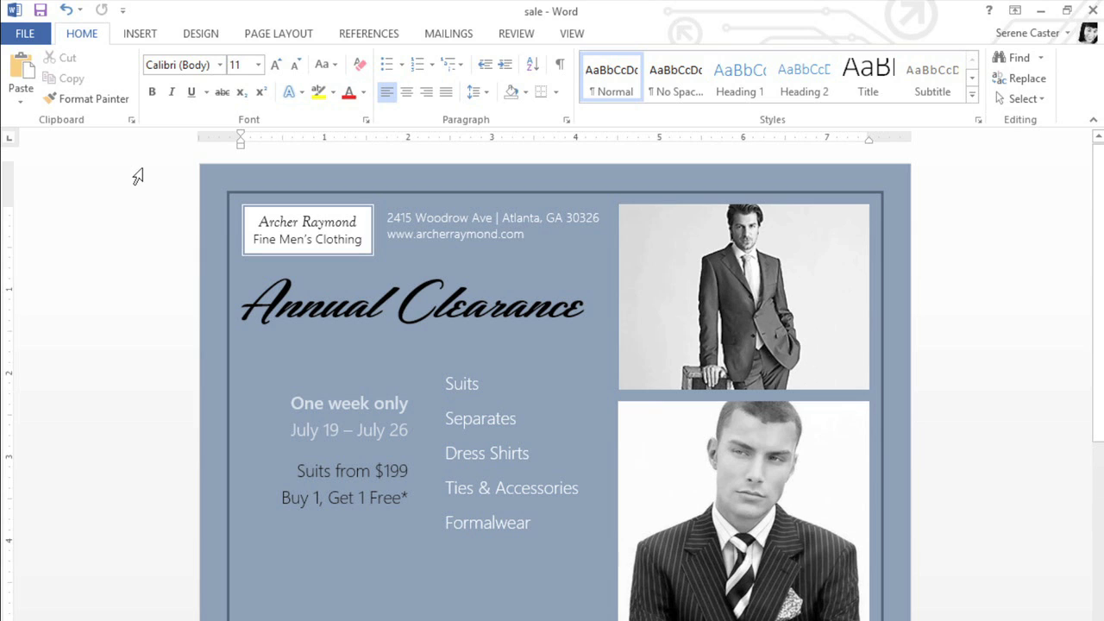
- Draw a square text box beside the title and type 'Up to 75% off' in it
{"action": "left_click", "coordinate": [141, 35]}
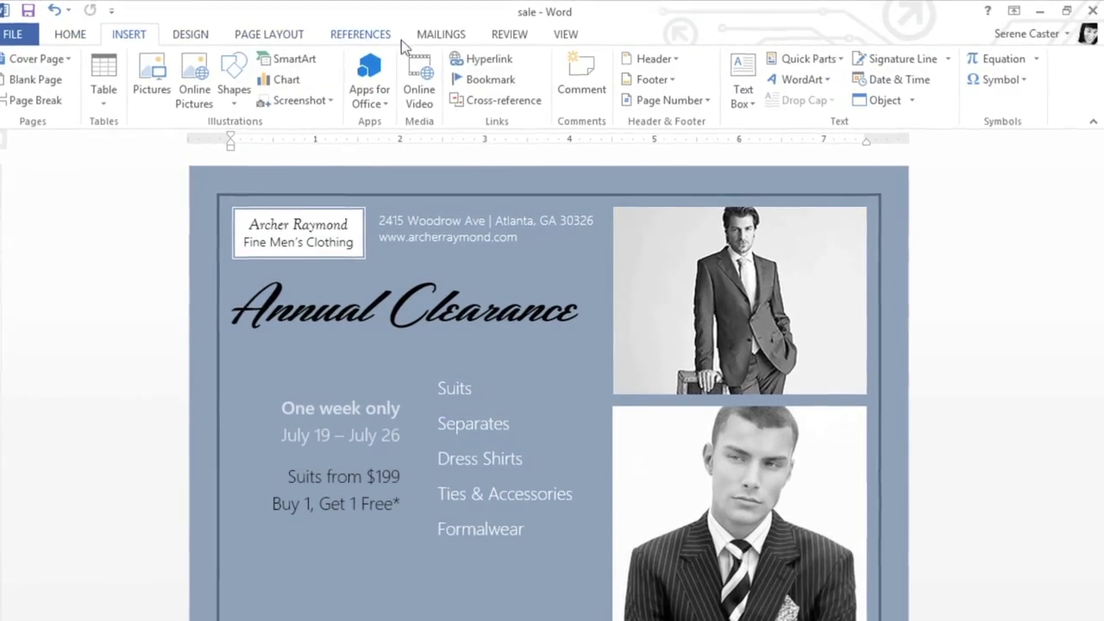
{"action": "left_click", "coordinate": [735, 69]}
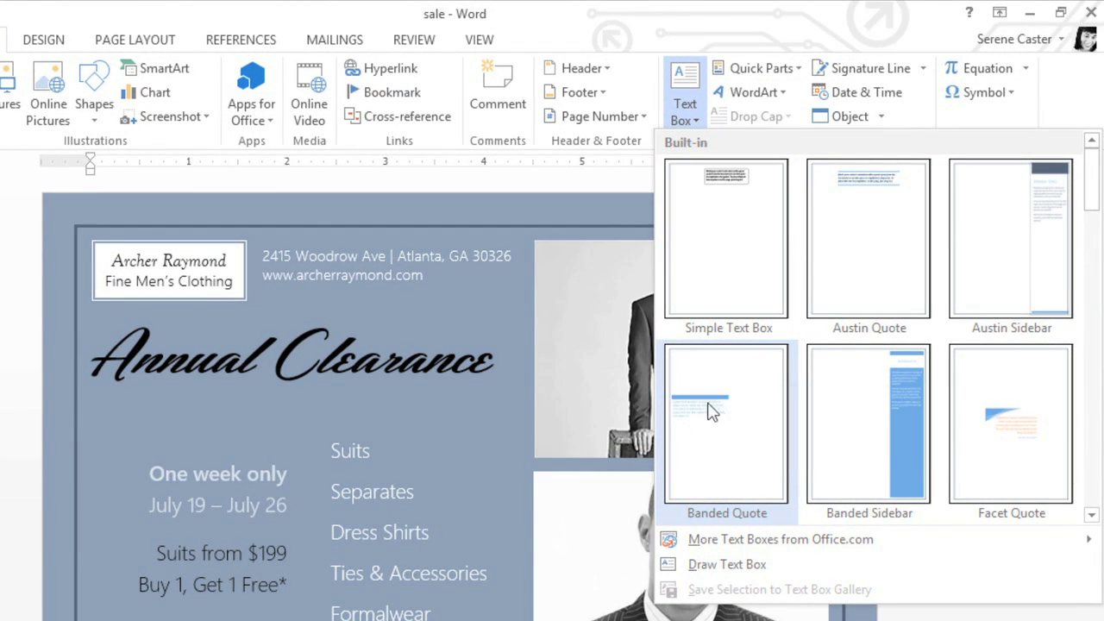
{"action": "left_click", "coordinate": [687, 566]}
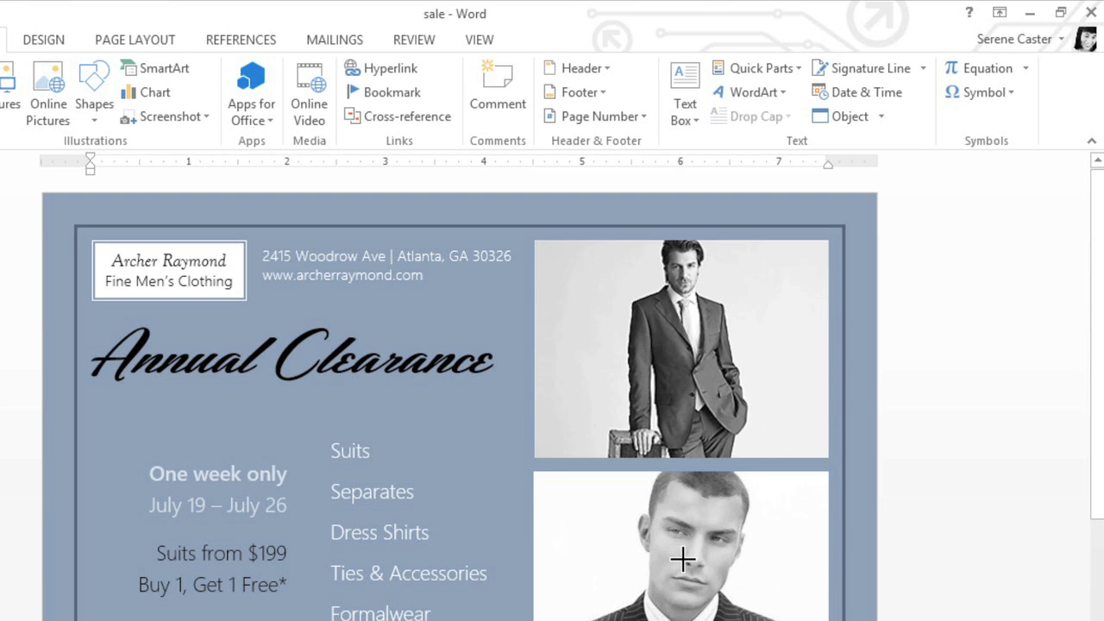
{"action": "mouse_move", "coordinate": [389, 308]}
{"action": "left_mouse_down"}
{"action": "mouse_move", "coordinate": [498, 391]}
{"action": "mouse_move", "coordinate": [623, 532]}
{"action": "mouse_move", "coordinate": [591, 500]}
{"action": "left_mouse_up"}
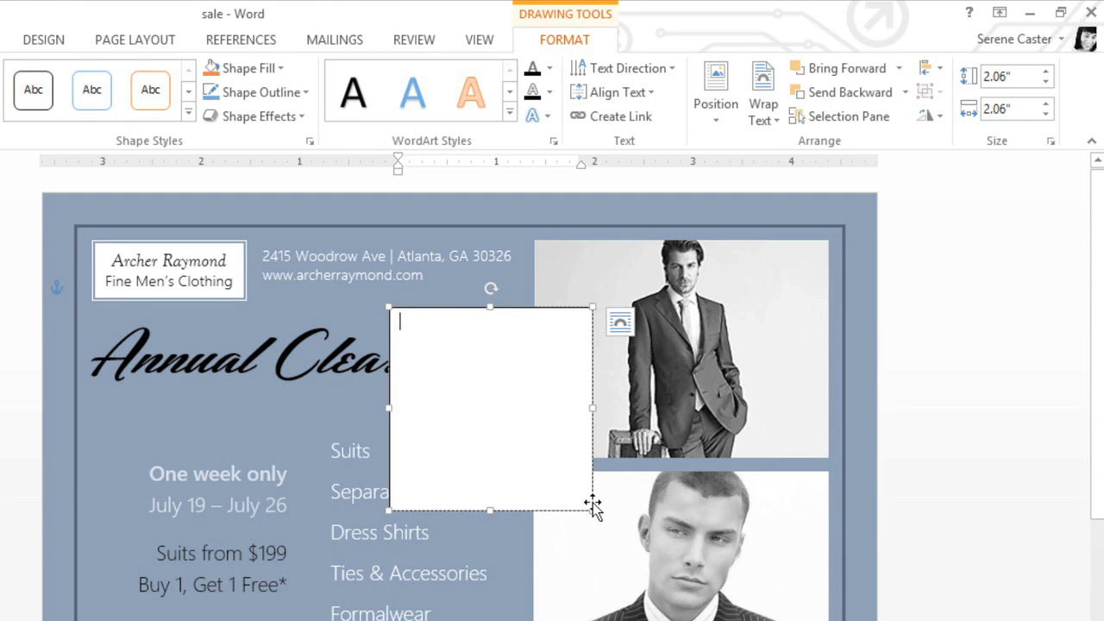
{"action": "type", "text": "Up to 75% off"}
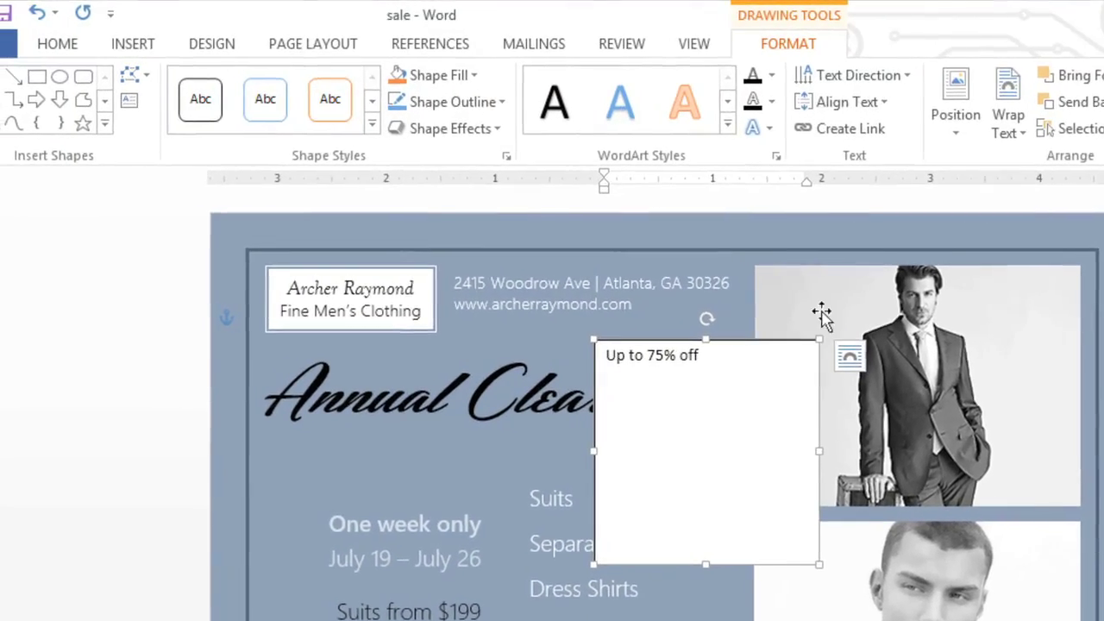
- Center the badge text vertically and set it to 18 pt Goudy Old Style
{"action": "left_click", "coordinate": [871, 104]}
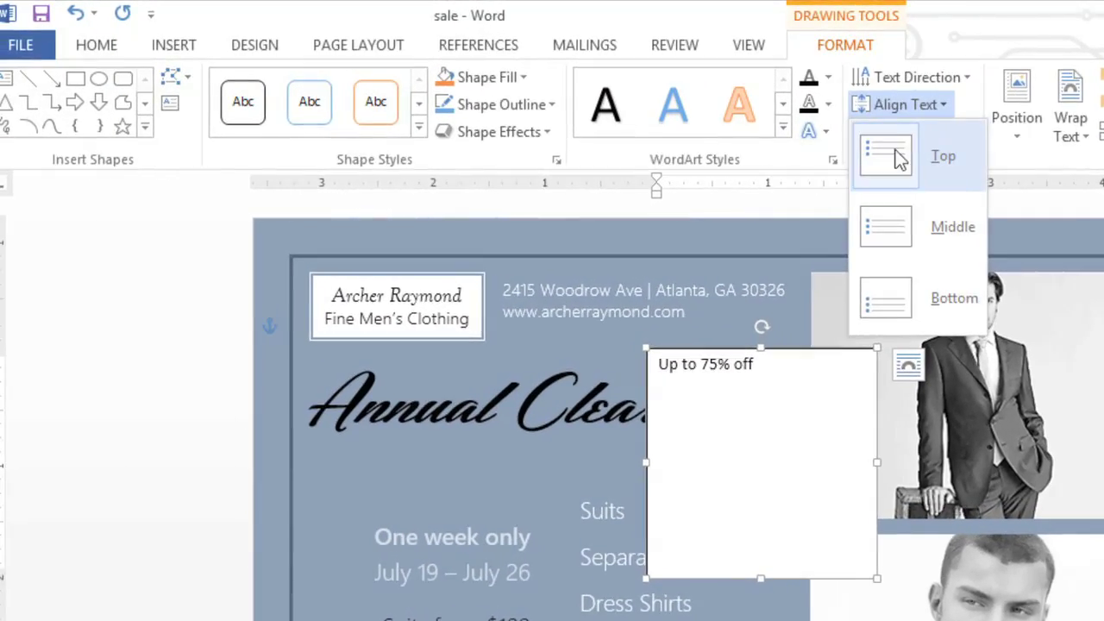
{"action": "left_click", "coordinate": [914, 228]}
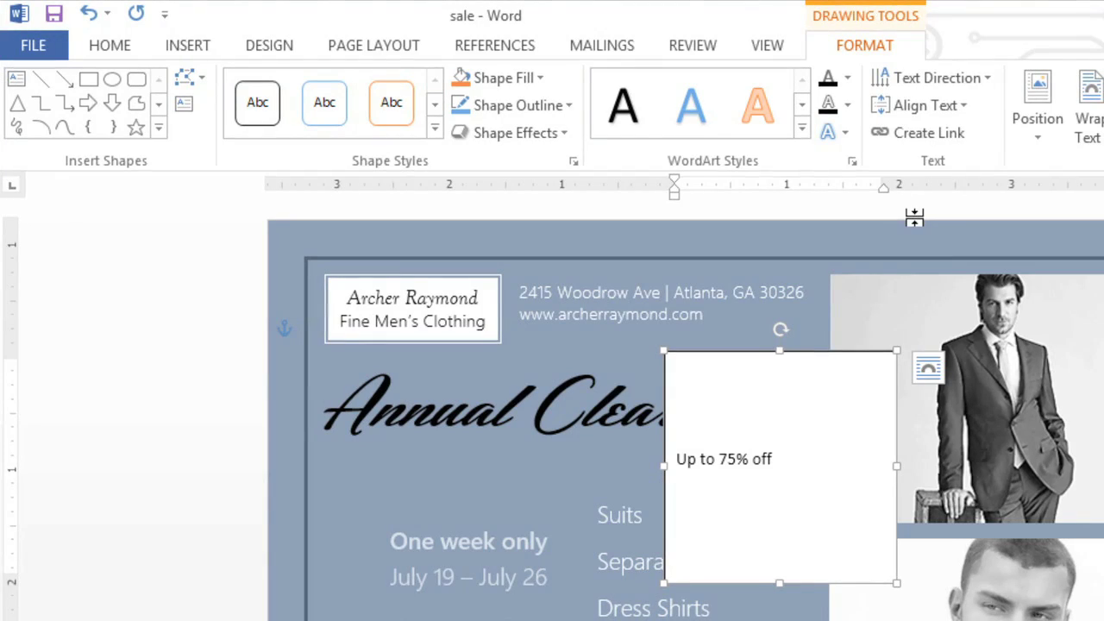
{"action": "left_click", "coordinate": [119, 52]}
{"action": "left_click", "coordinate": [346, 87]}
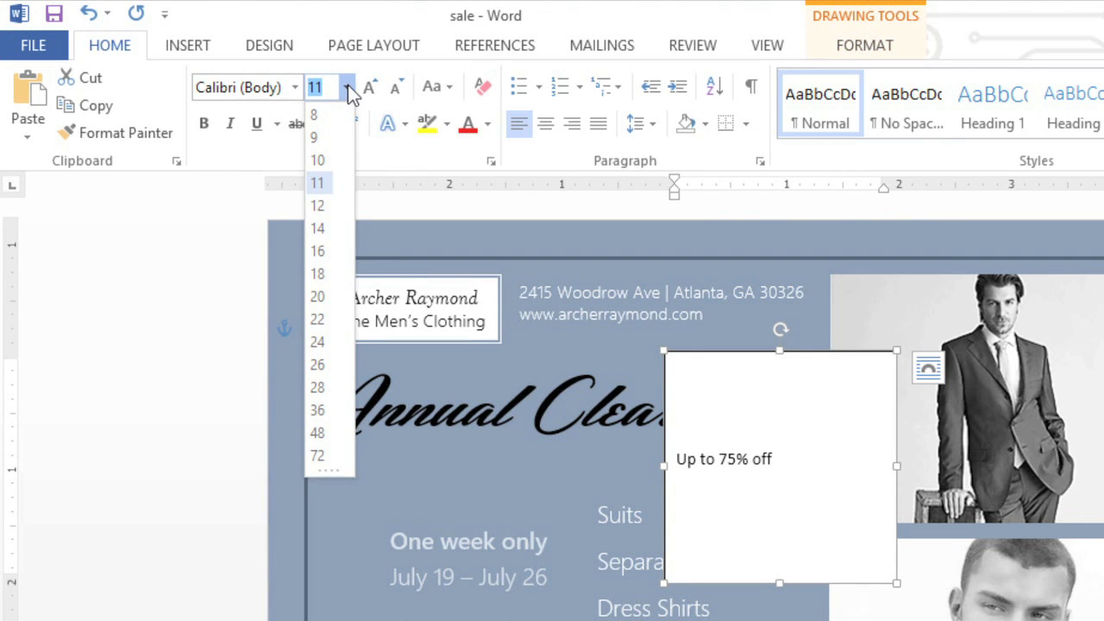
{"action": "left_click", "coordinate": [319, 273]}
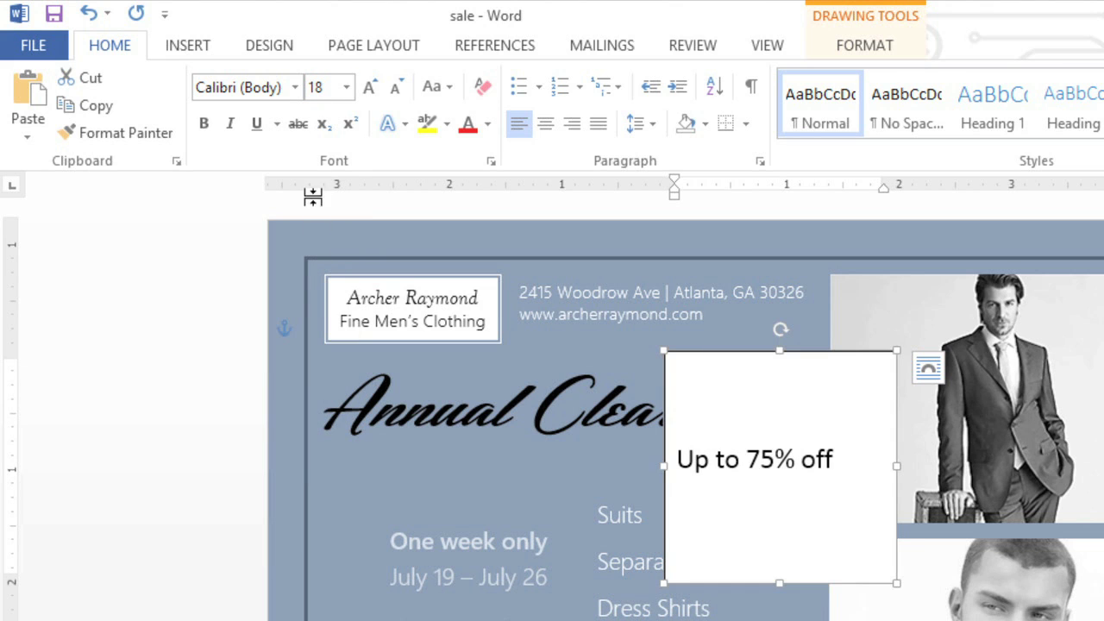
{"action": "left_click", "coordinate": [295, 89]}
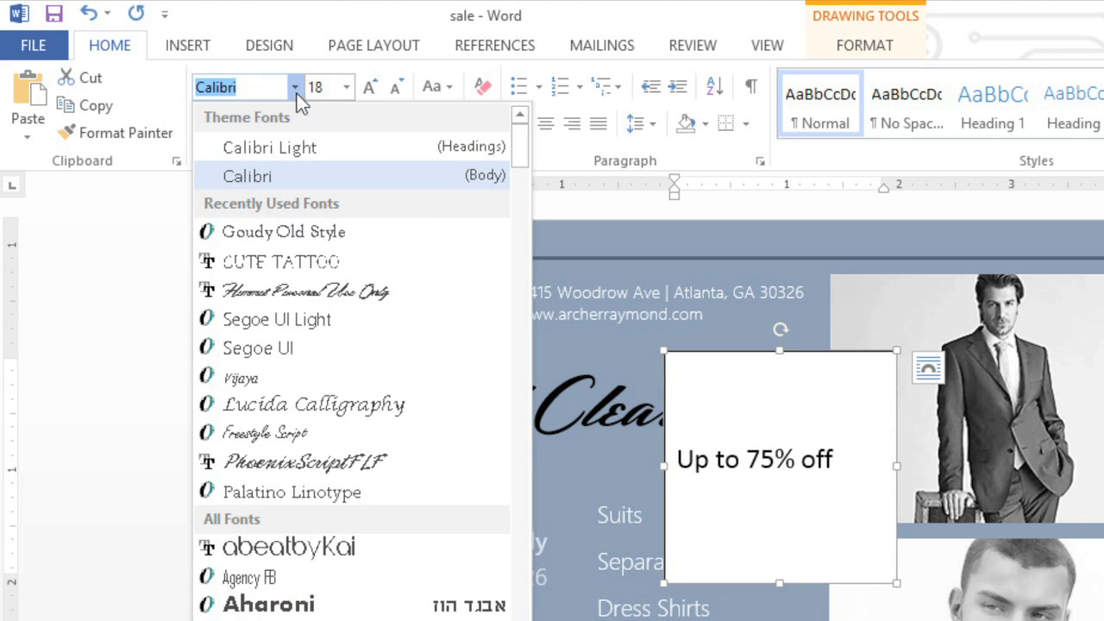
{"action": "left_click", "coordinate": [289, 230]}
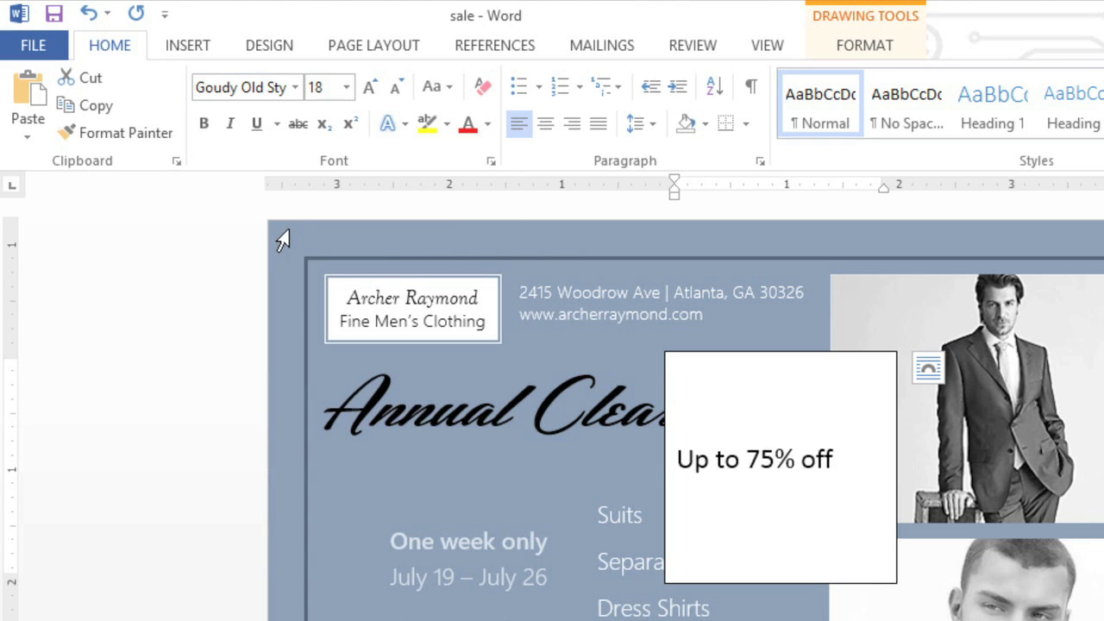
- Make the badge text italic and horizontally centered, with no space after the paragraph
{"action": "left_click", "coordinate": [231, 125]}
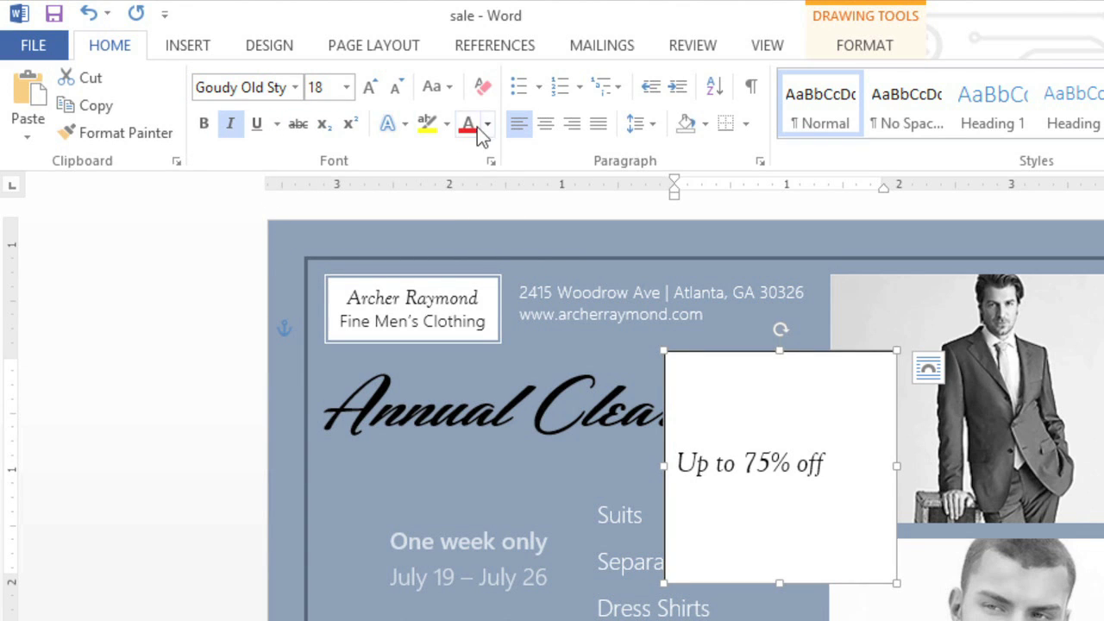
{"action": "left_click", "coordinate": [544, 125]}
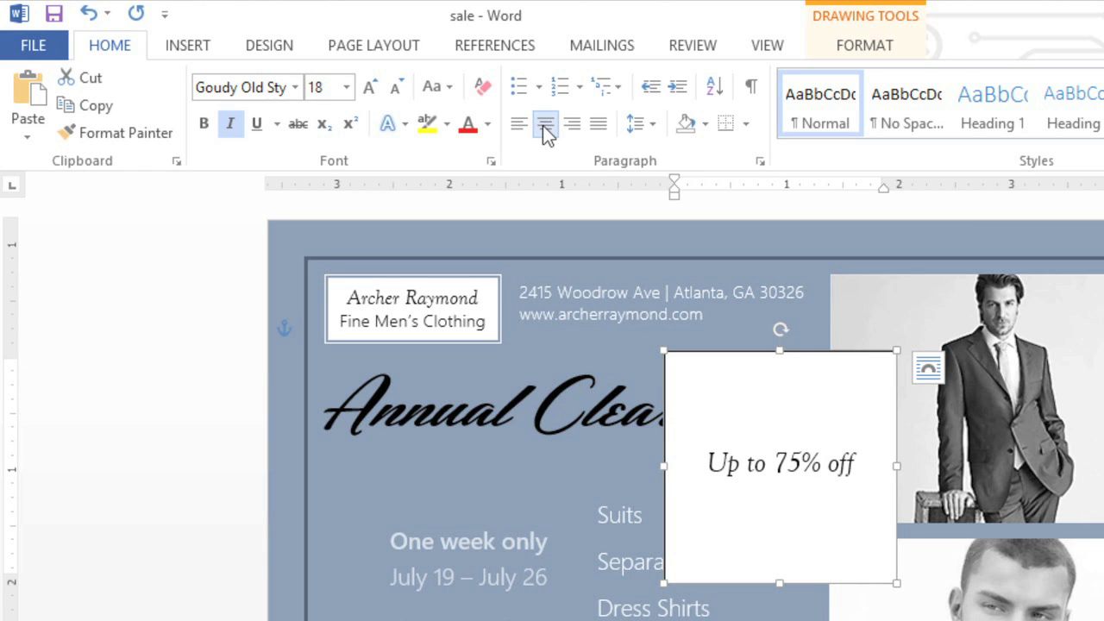
{"action": "left_click", "coordinate": [636, 126]}
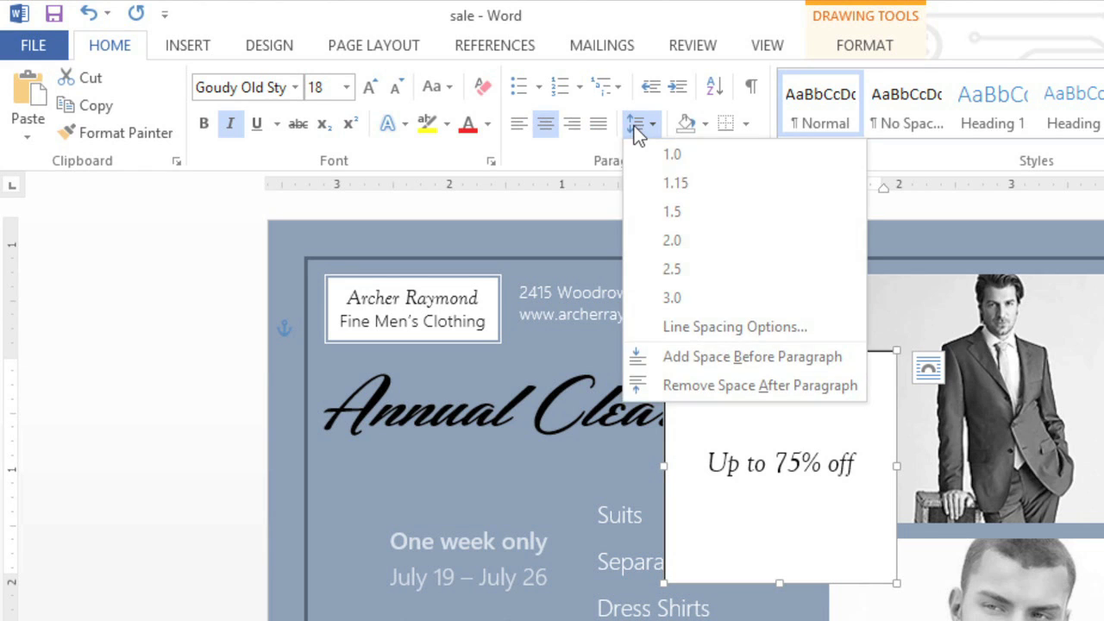
{"action": "left_click", "coordinate": [641, 386]}
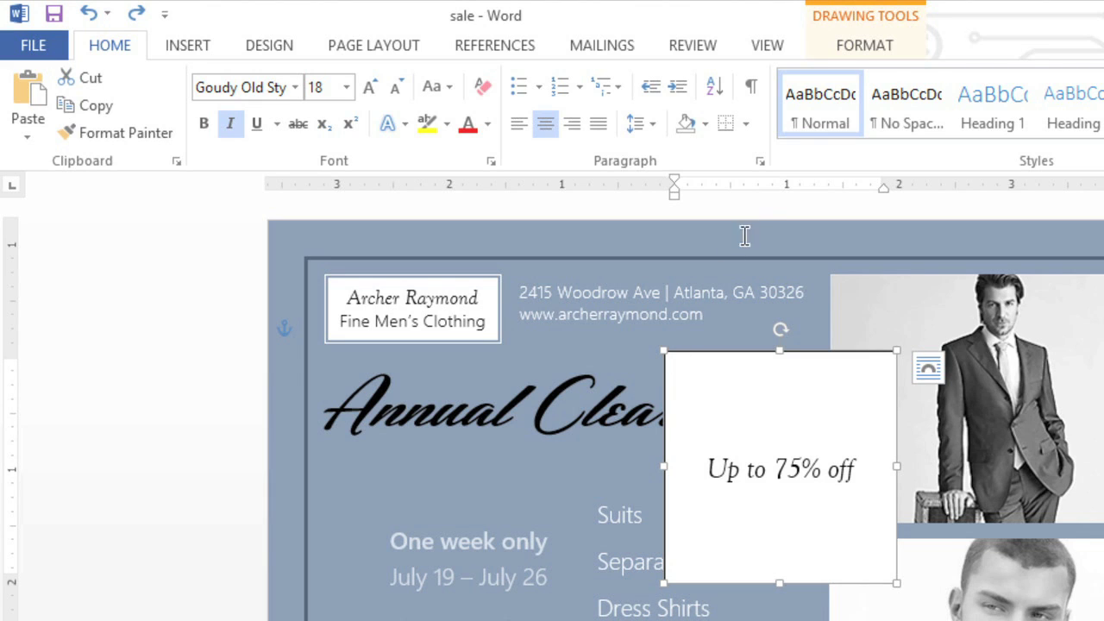
- Give the badge an orange gradient shape style with white text, then show the Change Shape gallery
{"action": "left_click", "coordinate": [848, 48]}
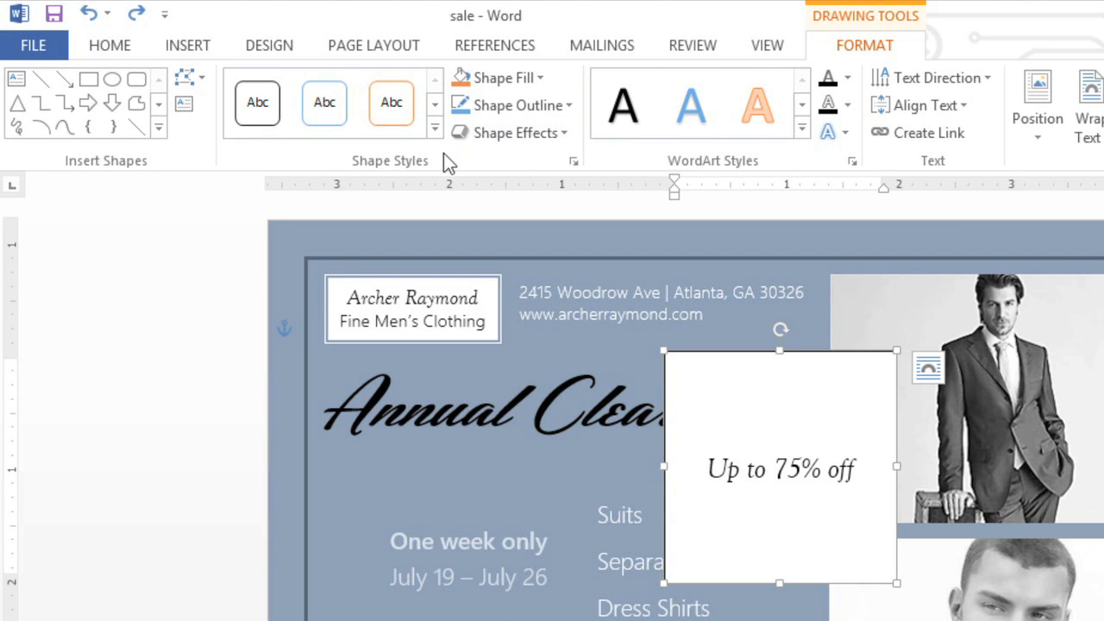
{"action": "left_click", "coordinate": [435, 129]}
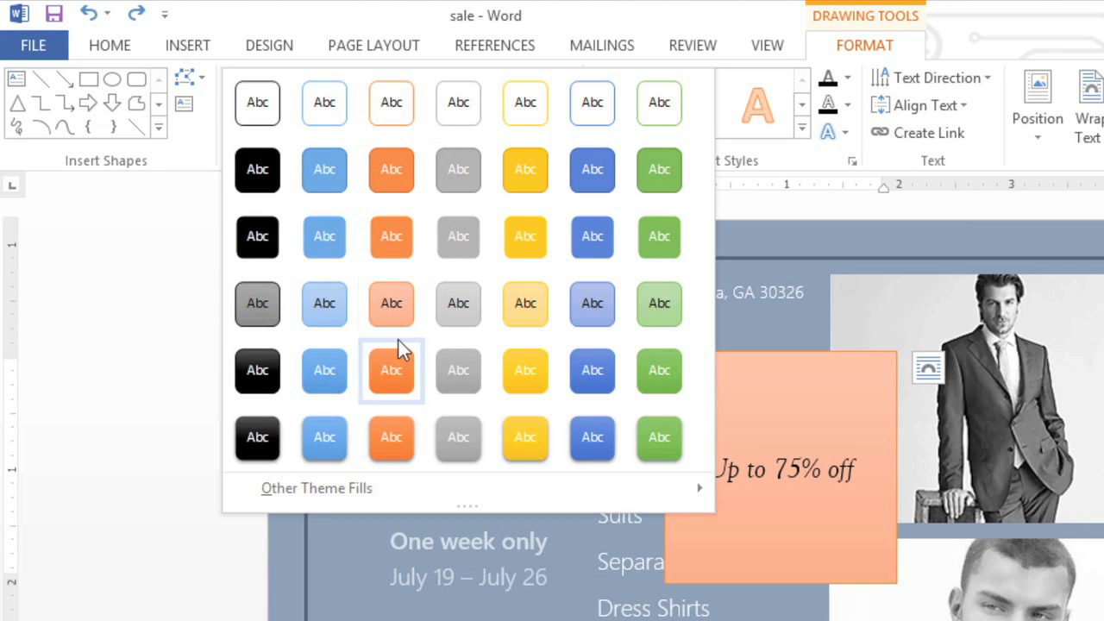
{"action": "left_click", "coordinate": [388, 420]}
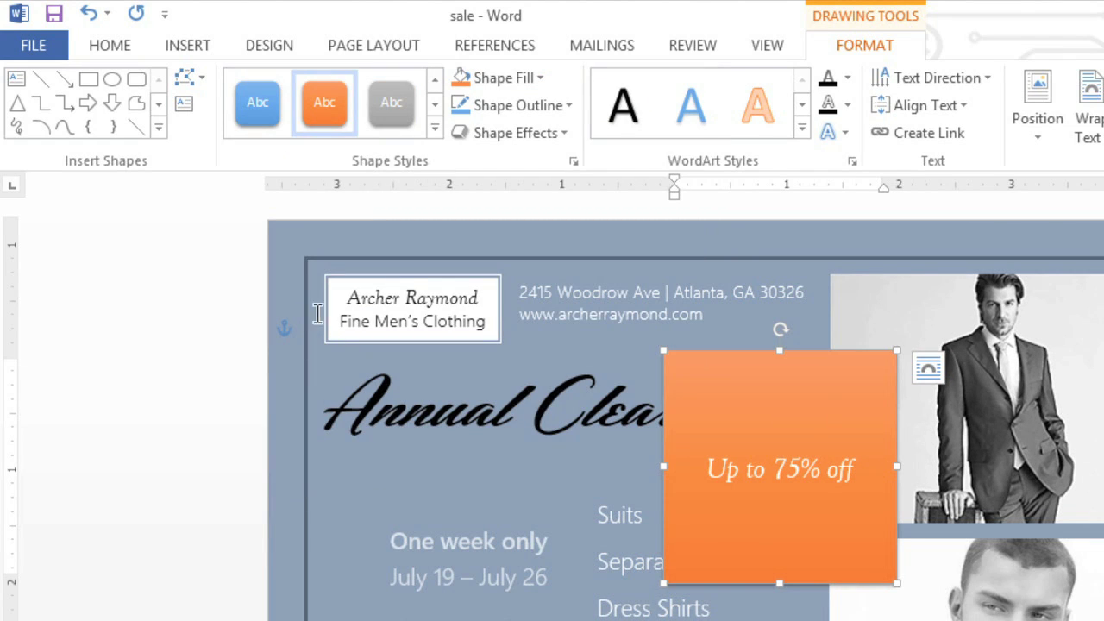
{"action": "left_click", "coordinate": [191, 89]}
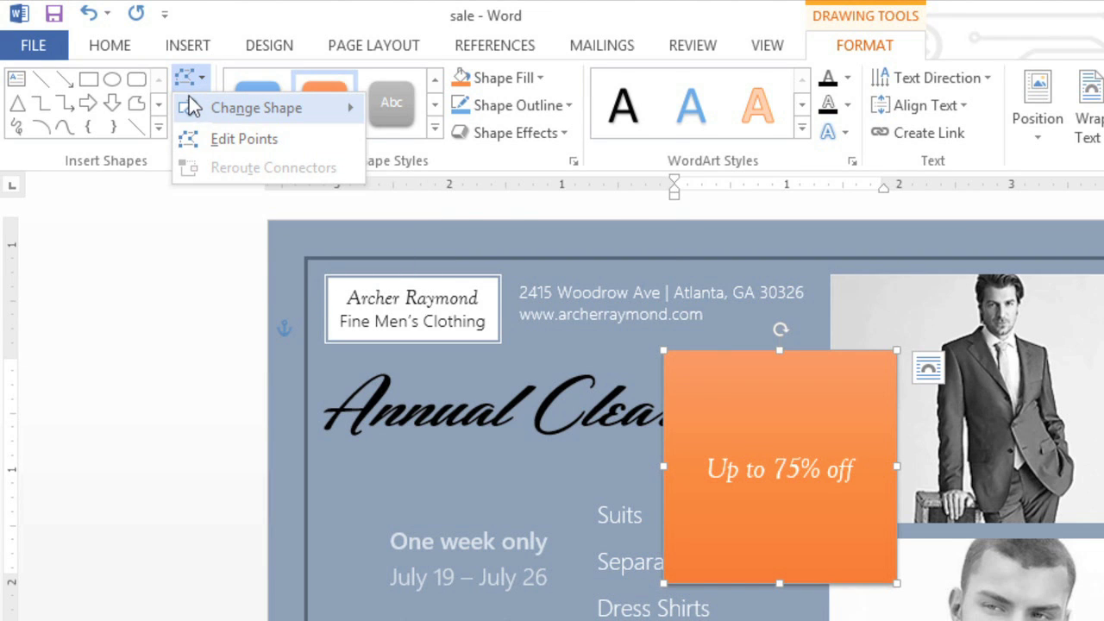
{"action": "mouse_move", "coordinate": [192, 108]}
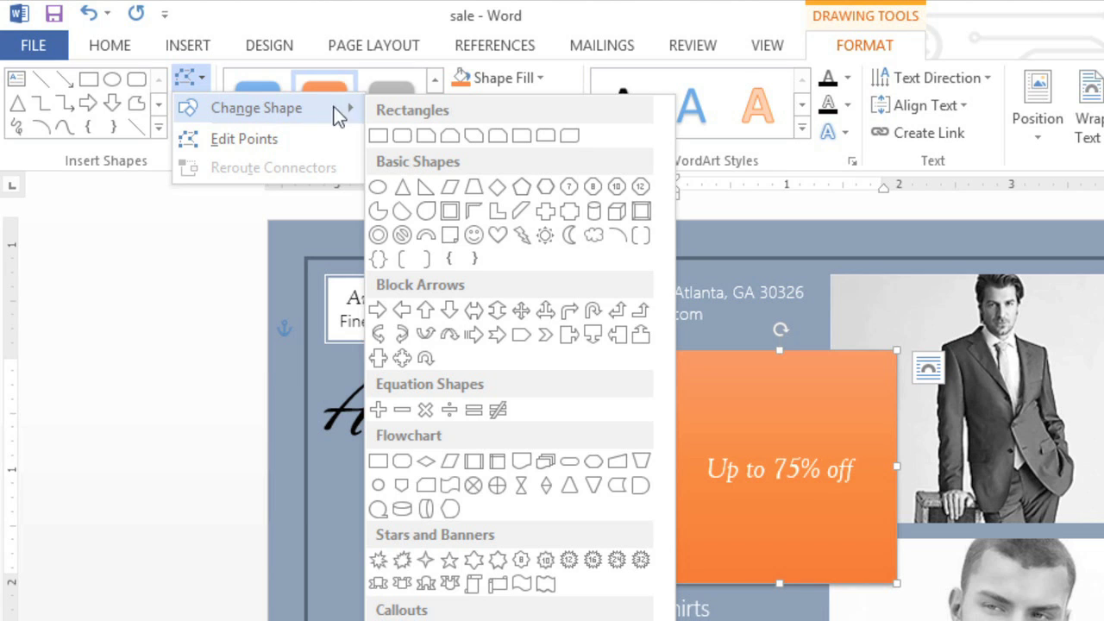
- Change the badge to an Oval, shrink it, and move it beside the lower photo
{"action": "left_click", "coordinate": [383, 192]}
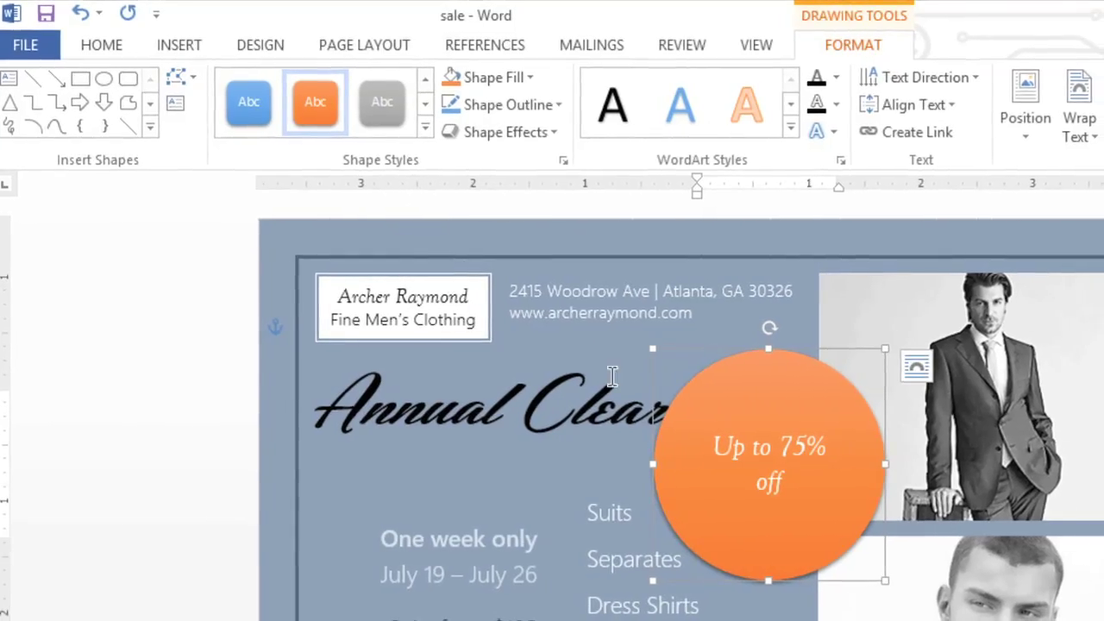
{"action": "left_click_drag", "start_coordinate": [851, 575], "coordinate": [621, 468]}
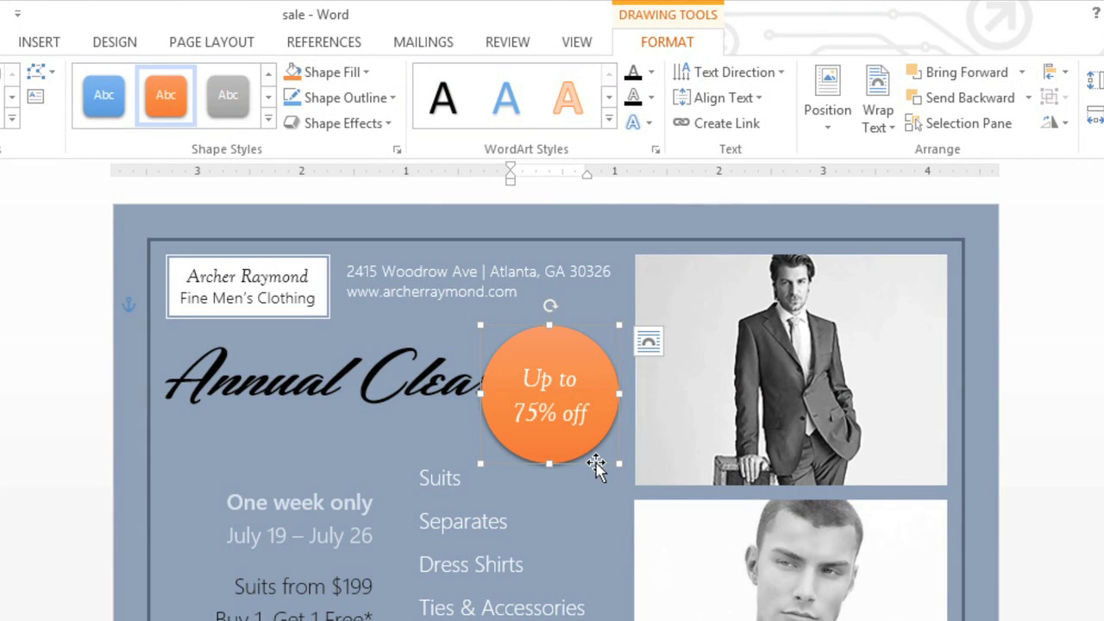
{"action": "left_click_drag", "start_coordinate": [596, 462], "coordinate": [677, 576]}
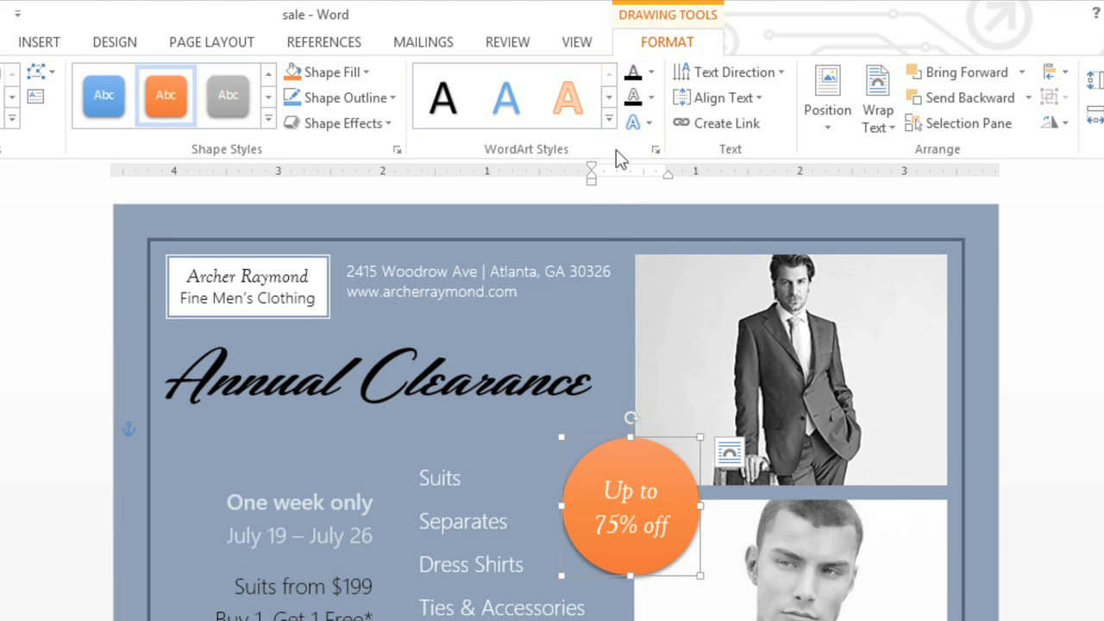
{"action": "left_click", "coordinate": [616, 121]}
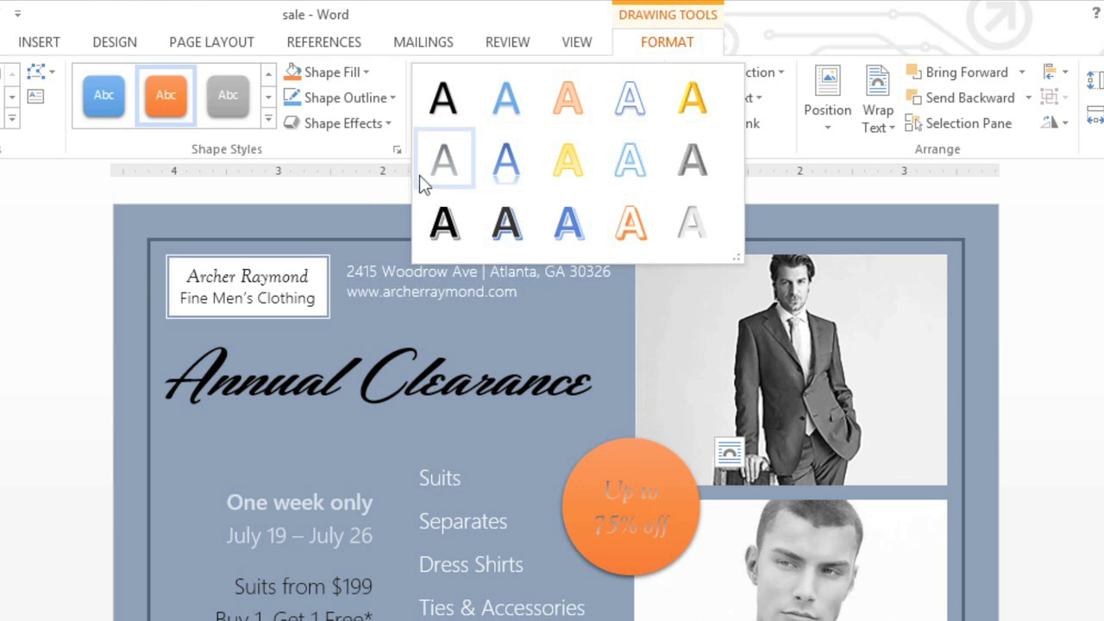
{"action": "left_click", "coordinate": [362, 193]}
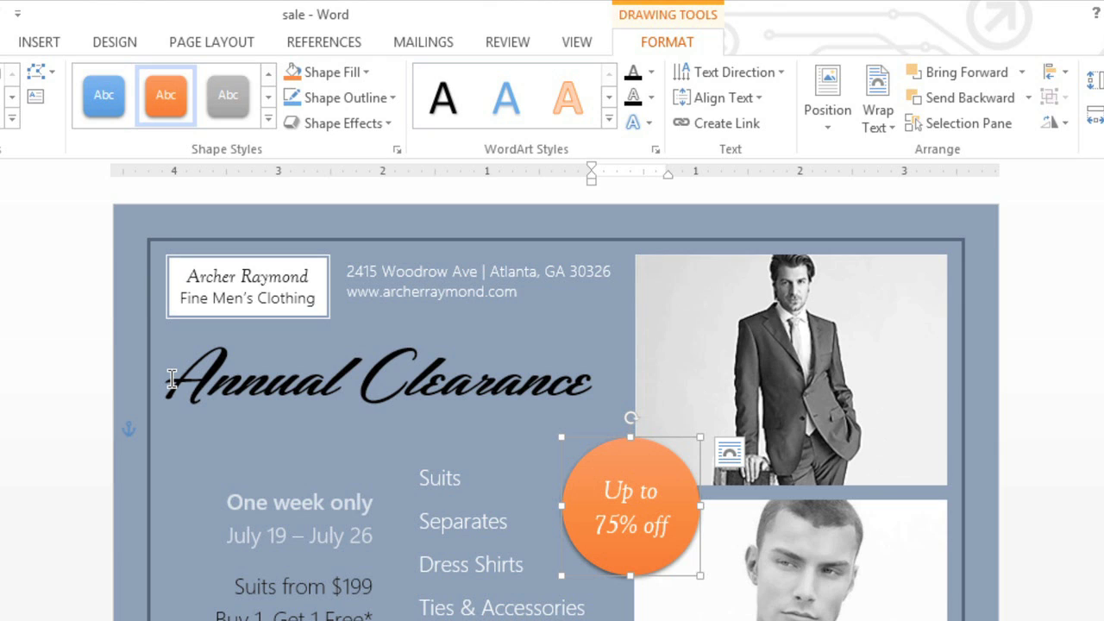
- Apply the Fill - White, Outline - Accent 2, Hard Shadow WordArt style to the 'Annual Clearance' title
{"action": "left_click_drag", "start_coordinate": [172, 379], "coordinate": [514, 379]}
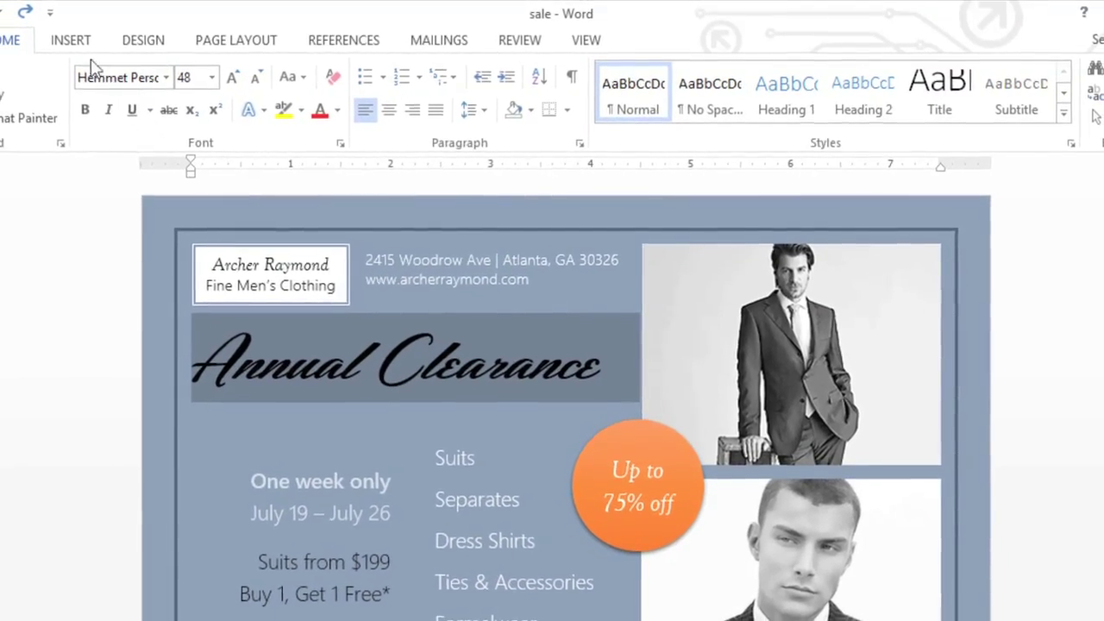
{"action": "left_click", "coordinate": [76, 41]}
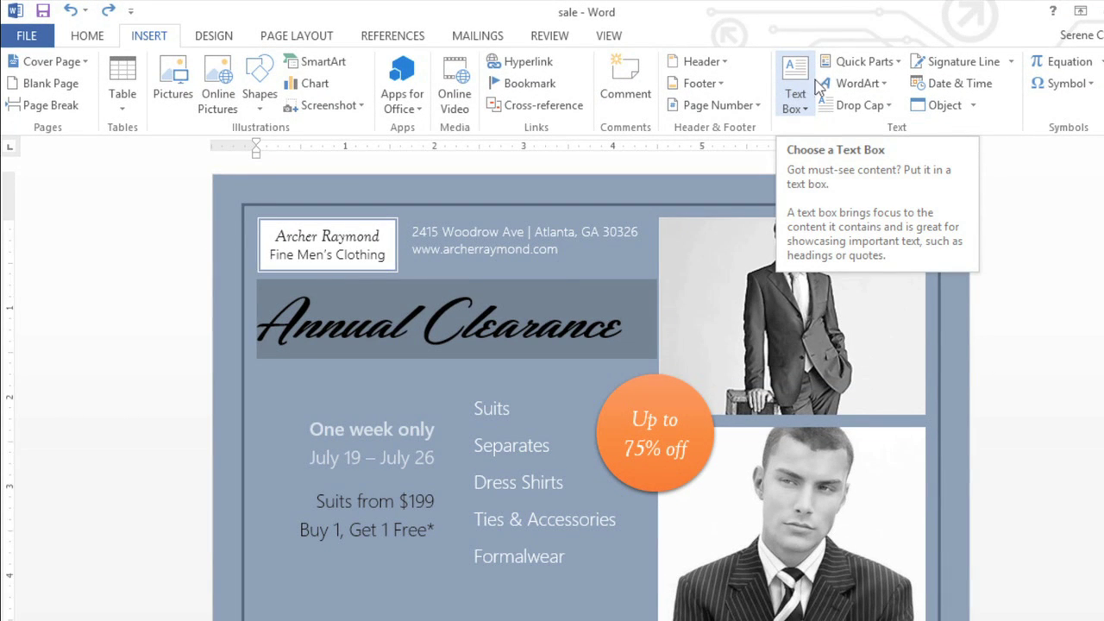
{"action": "left_click", "coordinate": [849, 89]}
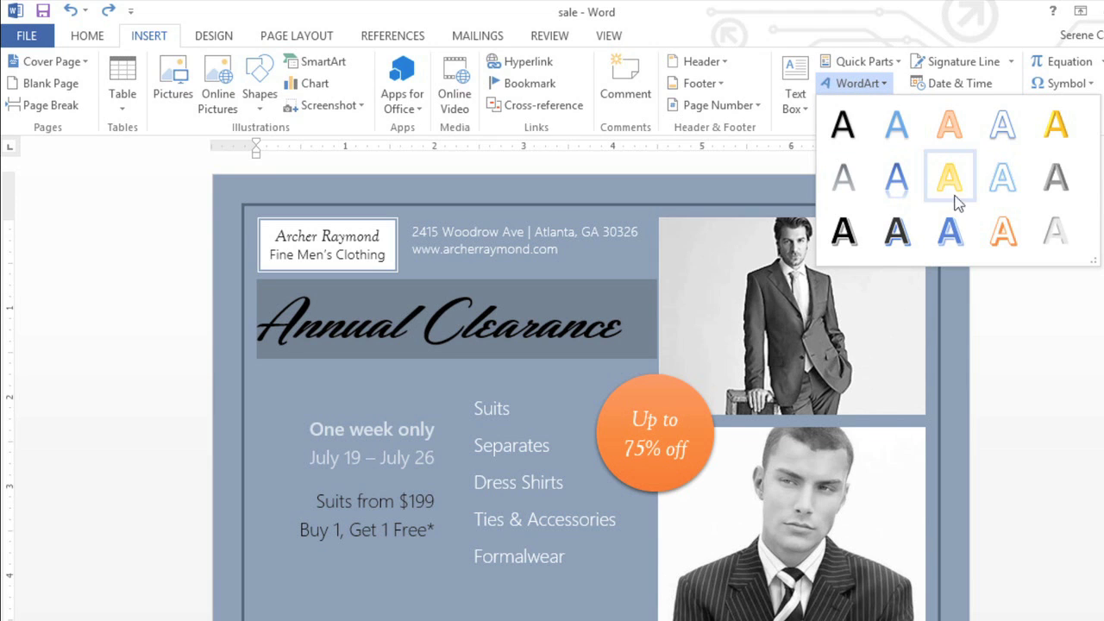
{"action": "left_click", "coordinate": [1000, 241]}
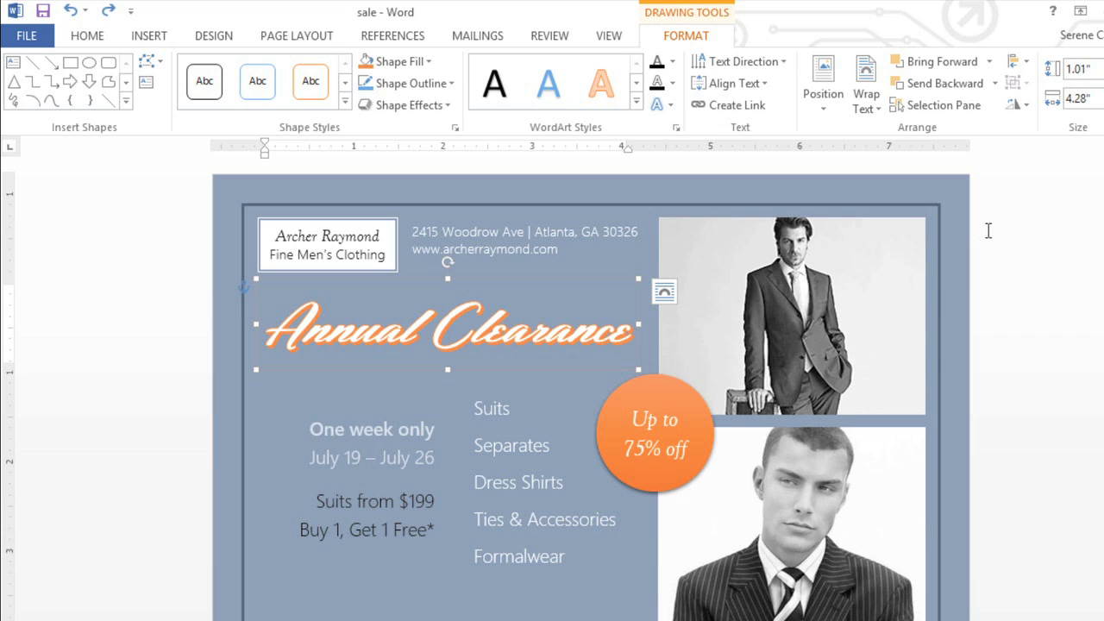
- Apply the Cascade Up transform to the 'Annual Clearance' WordArt and stretch its box taller
{"action": "left_click", "coordinate": [662, 115]}
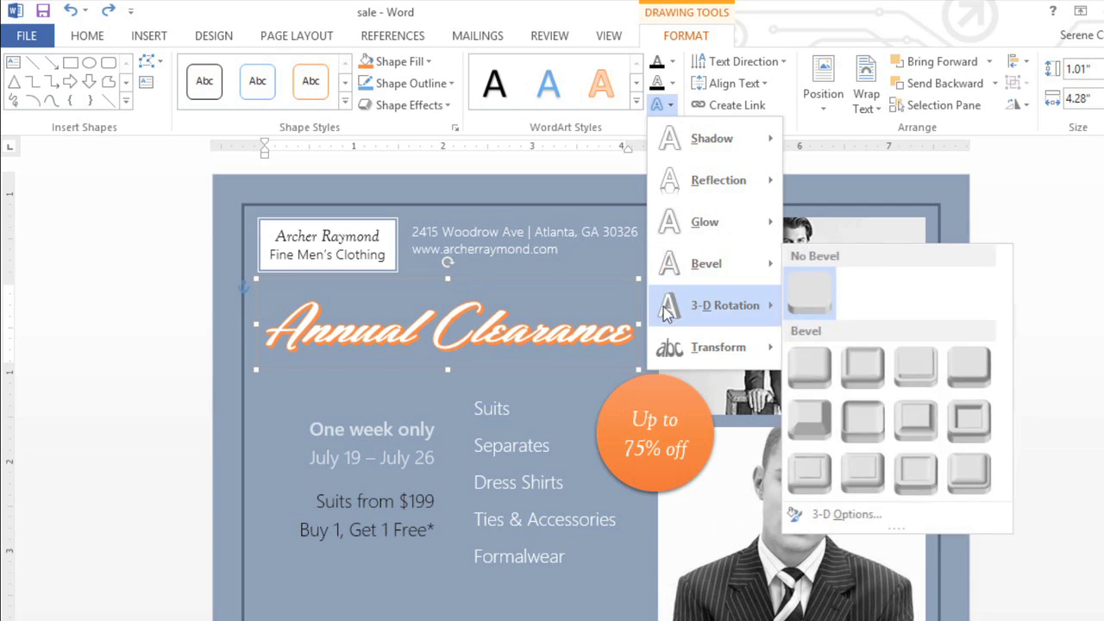
{"action": "mouse_move", "coordinate": [668, 348]}
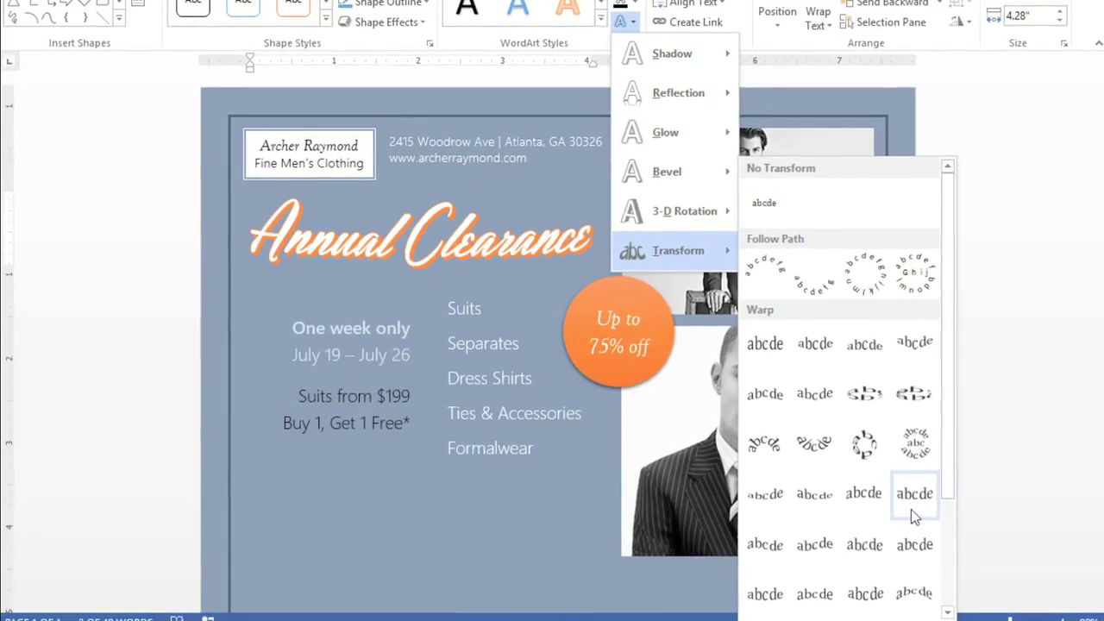
{"action": "scroll", "coordinate": [940, 534], "scroll_direction": "down", "scroll_amount": 3}
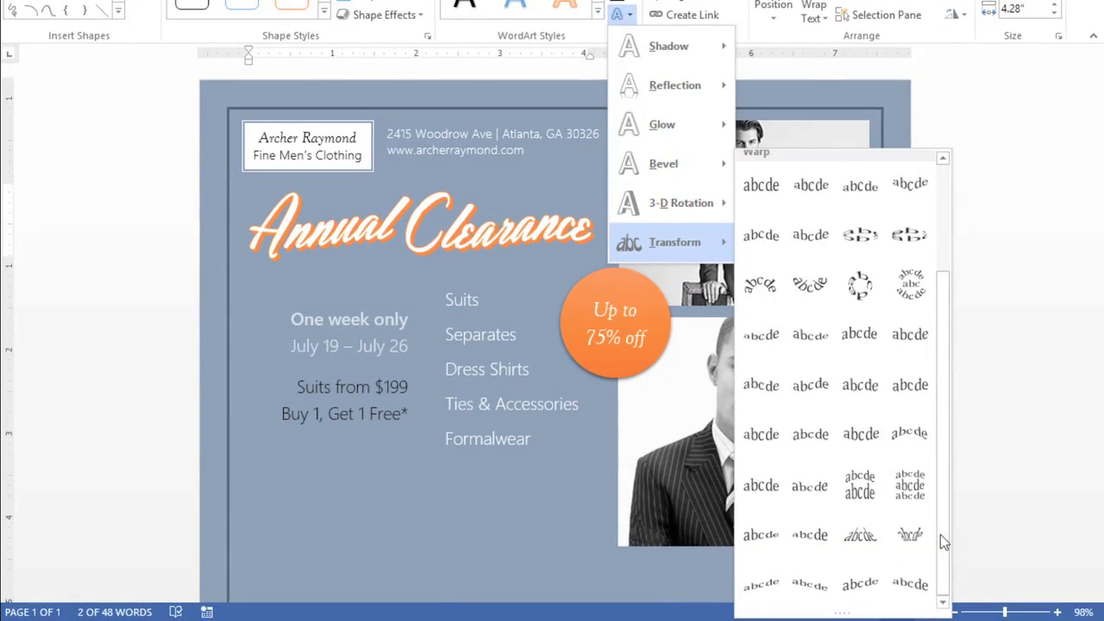
{"action": "left_click", "coordinate": [866, 592]}
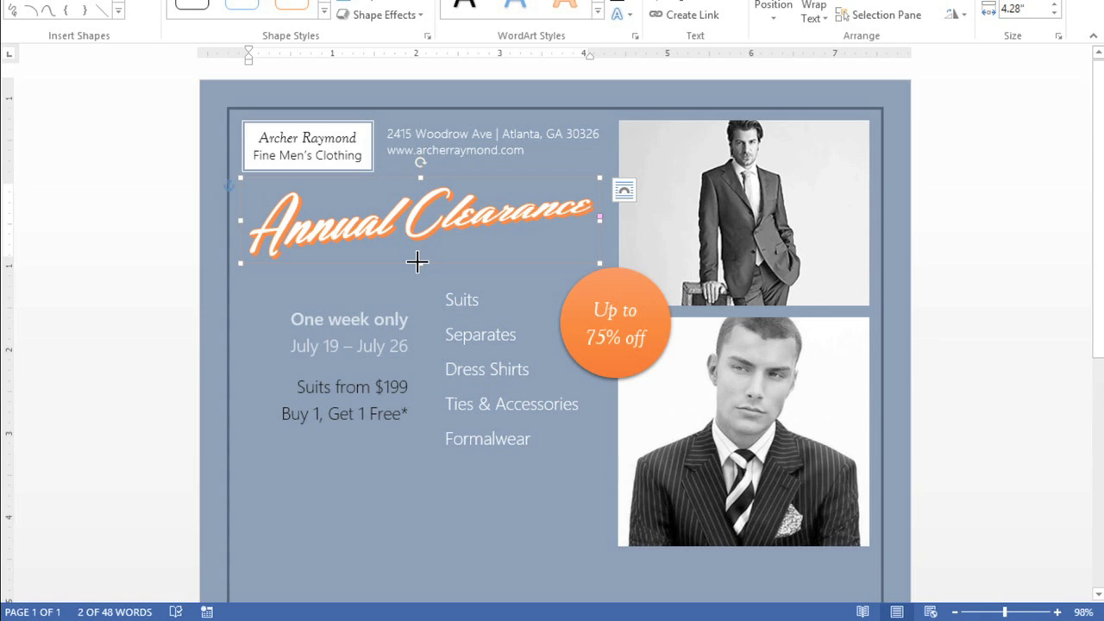
{"action": "left_click_drag", "start_coordinate": [417, 270], "coordinate": [419, 316]}
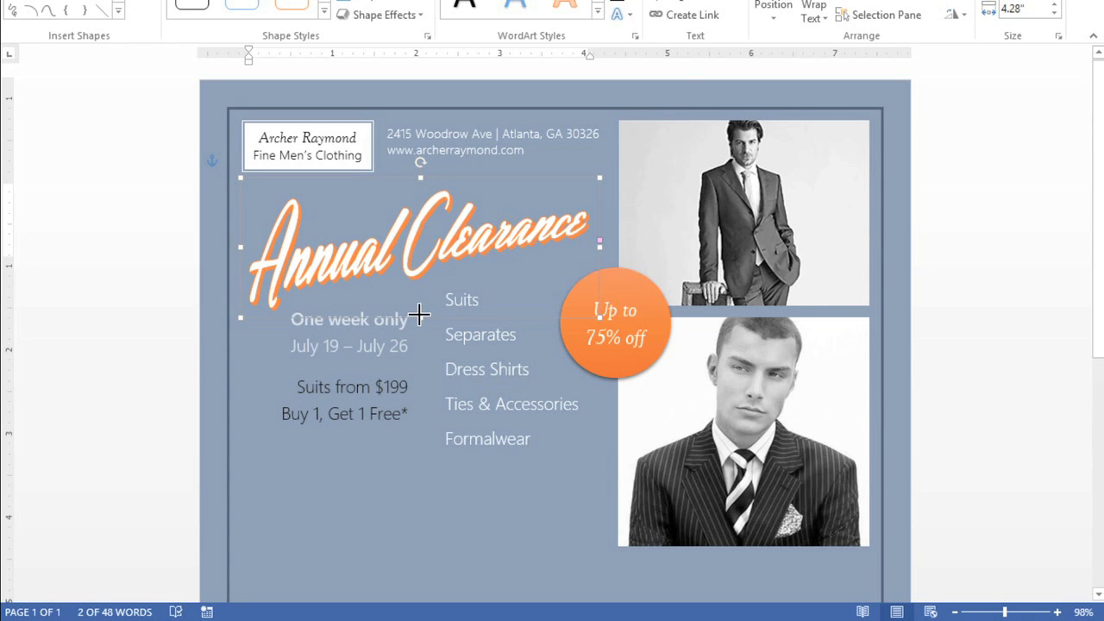